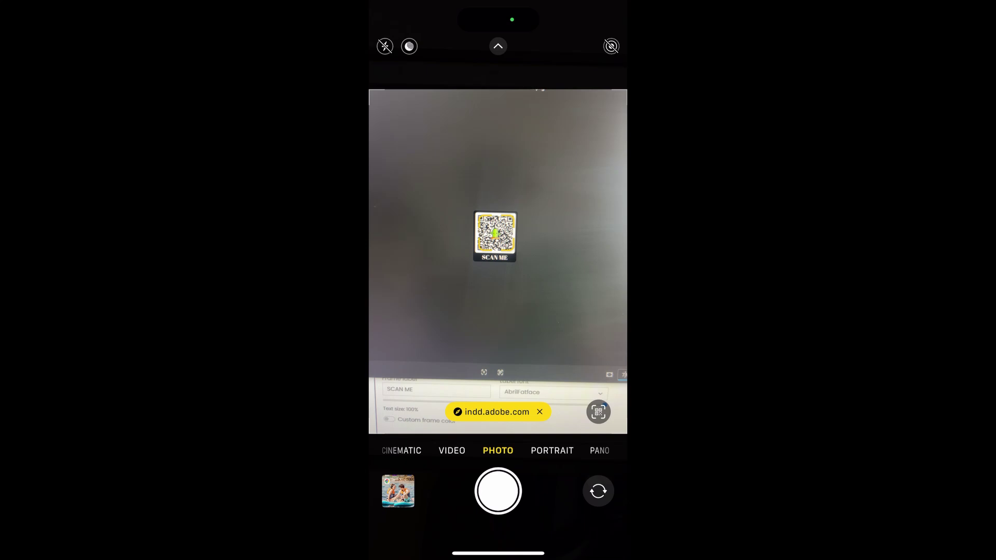
Open the scanned code's indd.adobe.com link to load the Troost draft beer menu
left_click(497, 412)
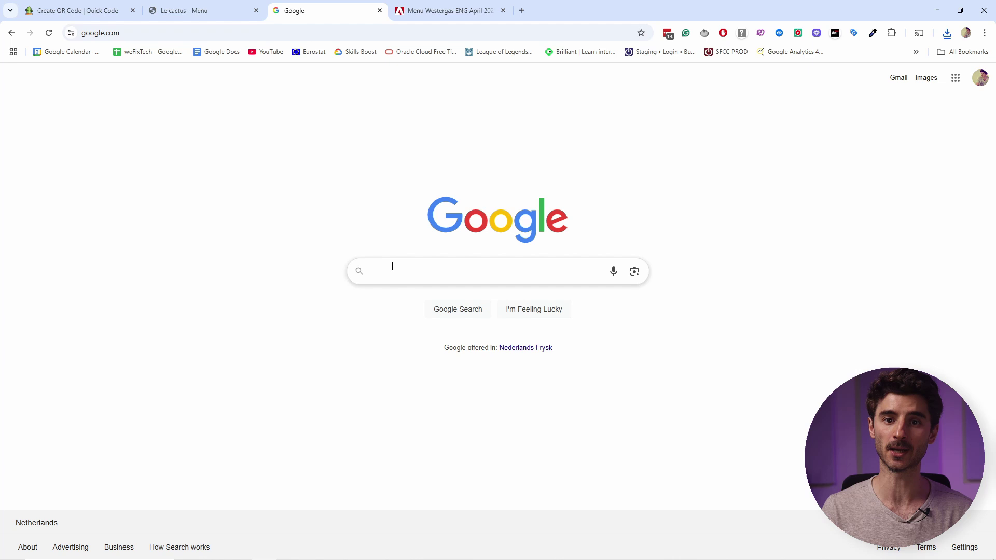
Search Google for 'qr code cactus' and open the QR Code Cactus website
type("qr code cactus")
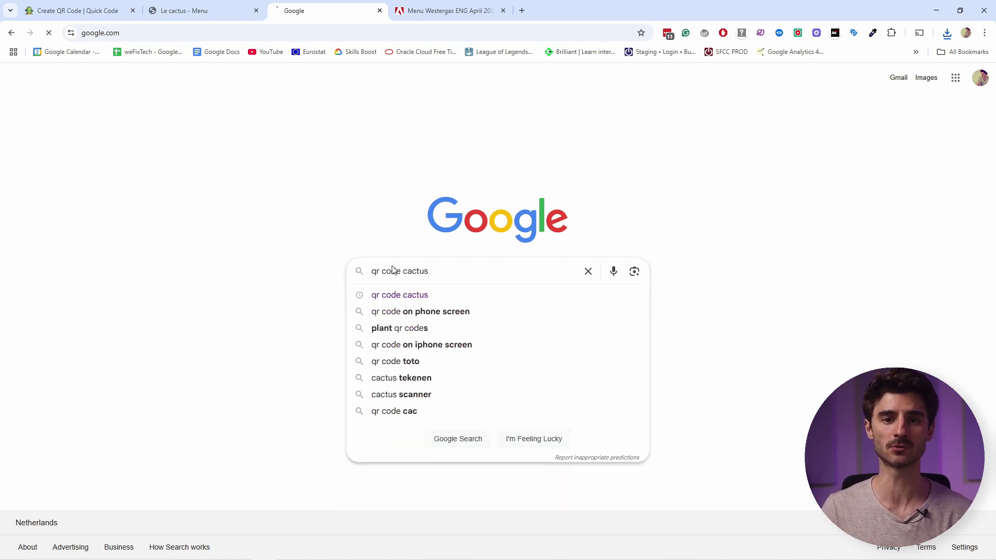
key("Return")
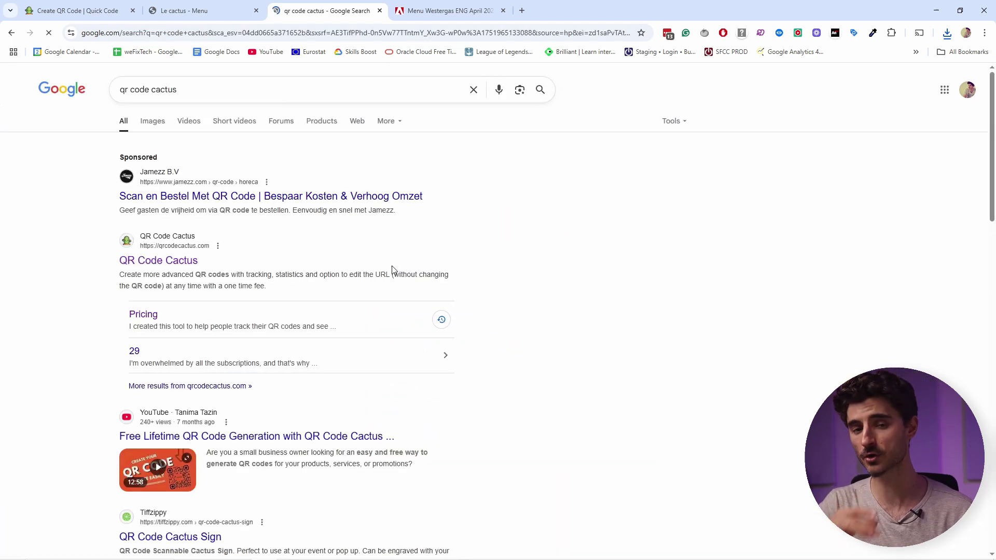
left_click(169, 261)
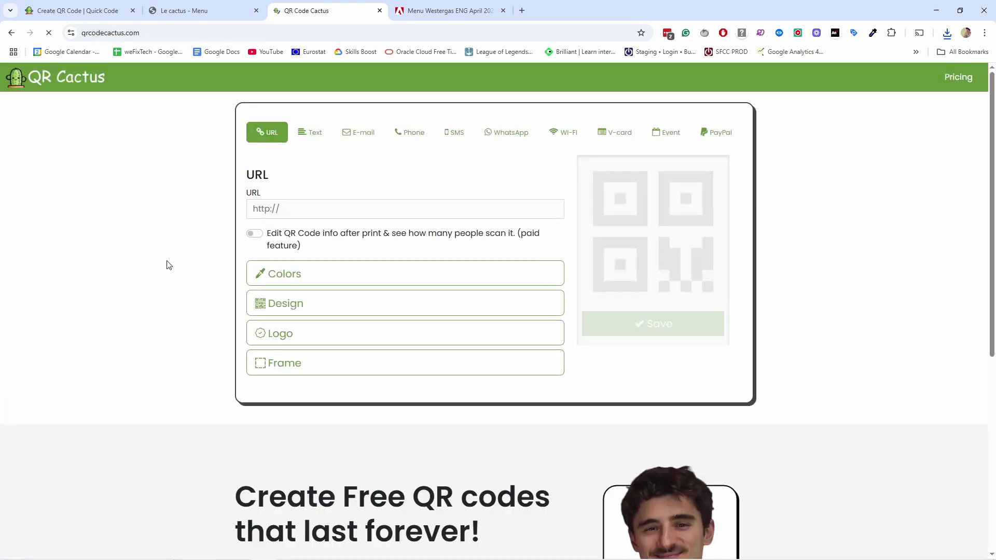
Copy the Troost menu's indd.adobe.com address from the Menu Westergas tab, then return to QR Code Cactus
scroll(486, 488, "down", 2)
scroll(485, 487, "up", 2)
left_click(428, 10)
key("ctrl+l")
key("ctrl+c")
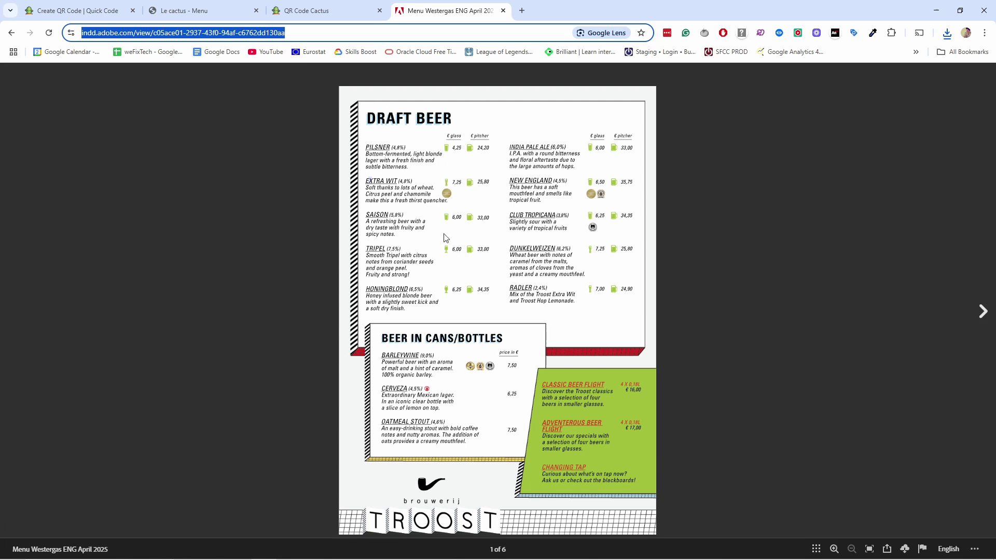
left_click(327, 15)
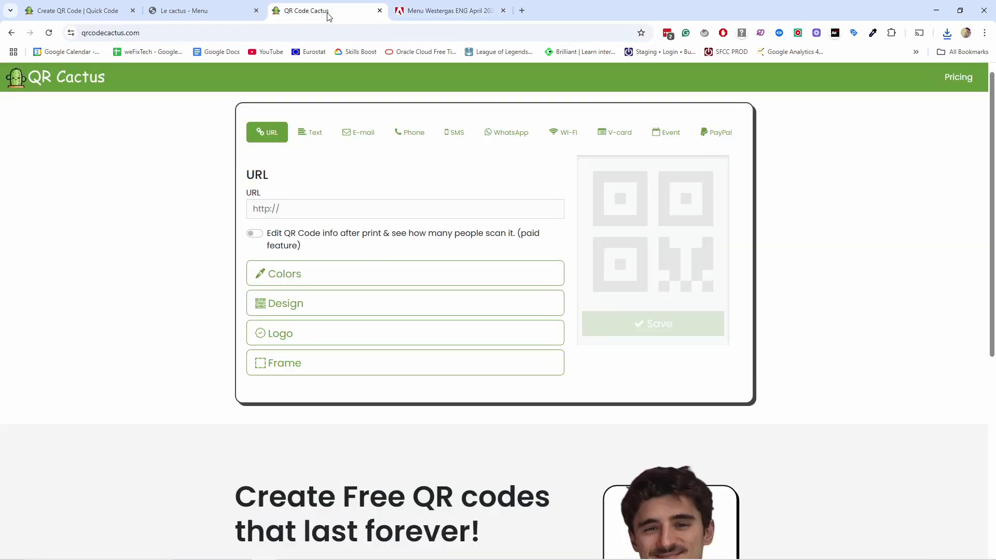
Paste the menu's indd.adobe.com link into the URL field and expand the Colors and Design sections
left_click(289, 208)
key("ctrl+v")
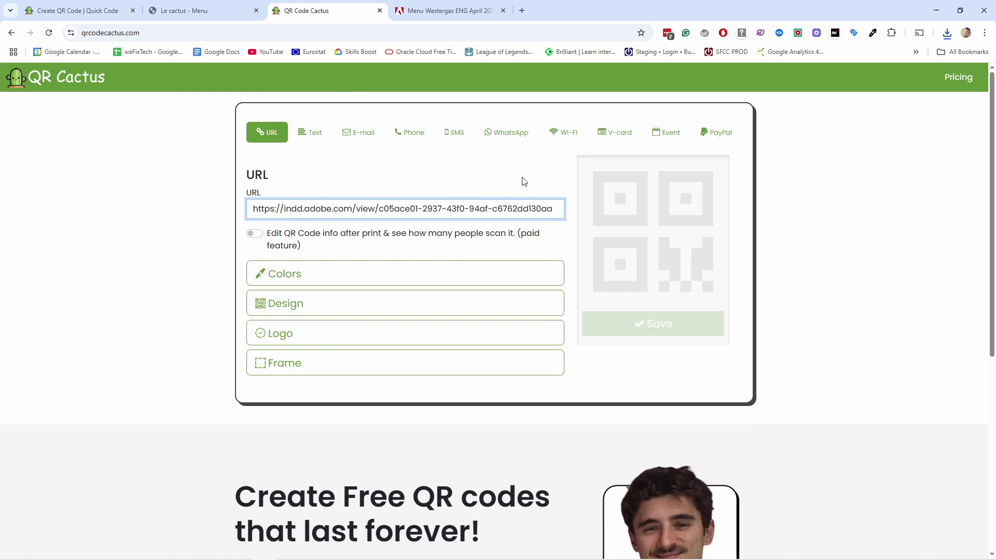
left_click(300, 277)
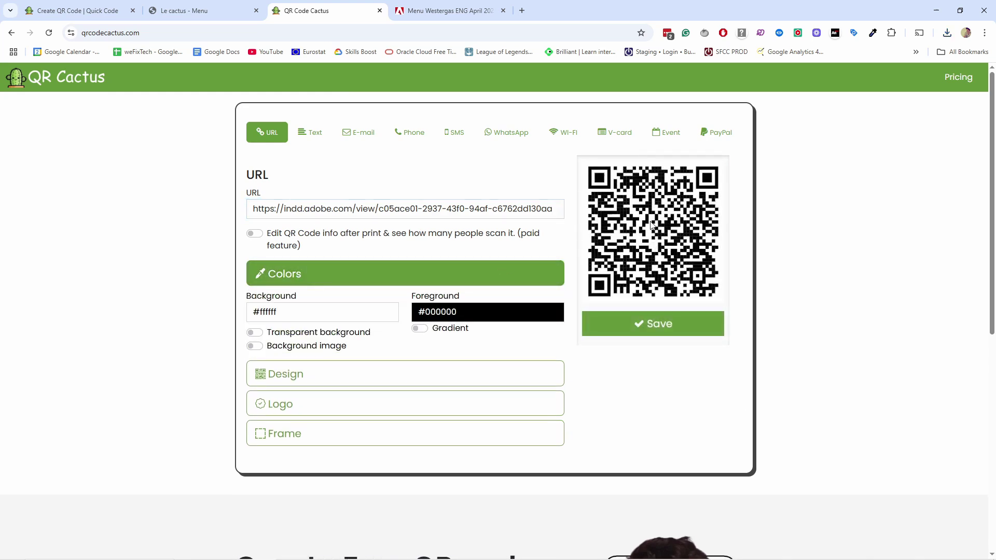
left_click(309, 377)
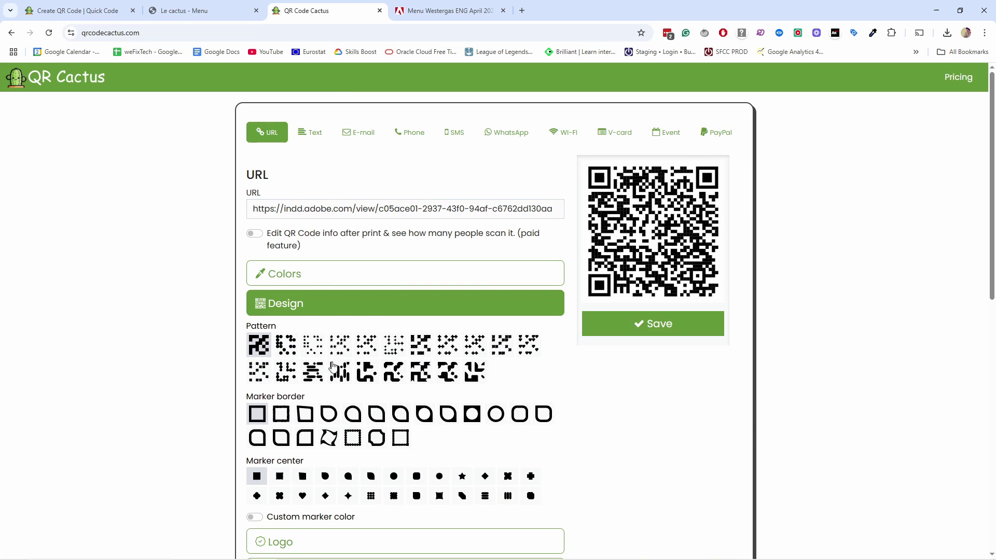
scroll(332, 438, "down", 2)
Upload the cactus image file as the logo centred in the QR code
left_click(328, 440)
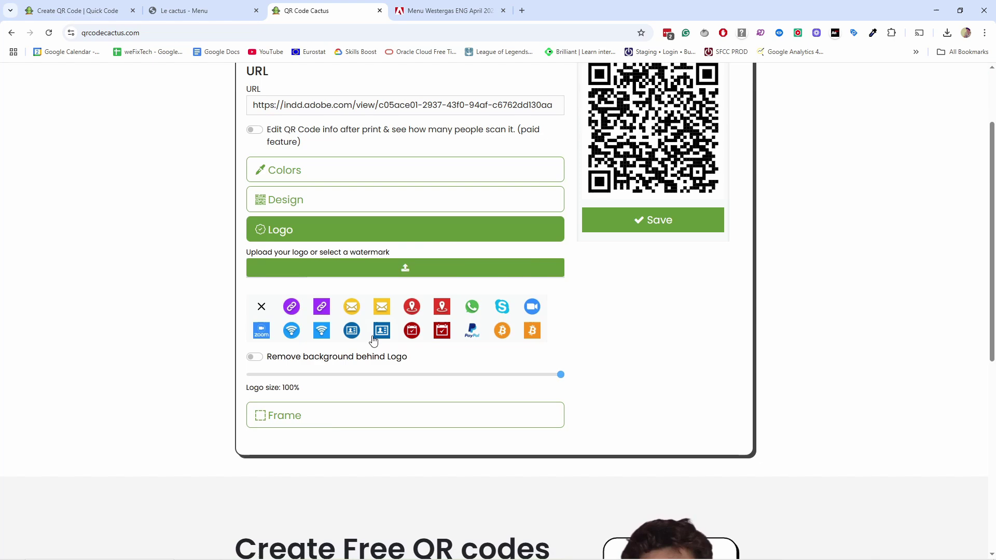
left_click(393, 270)
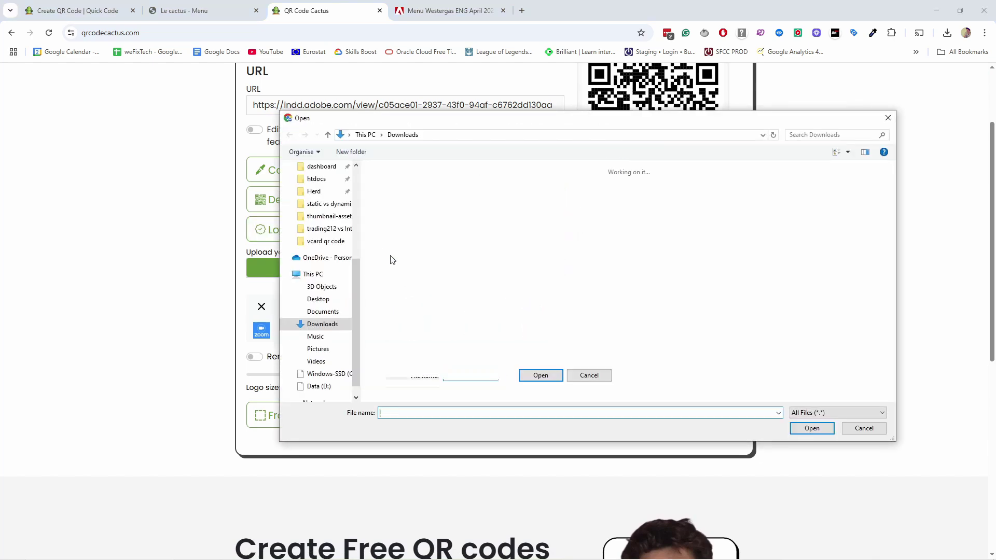
key("Return")
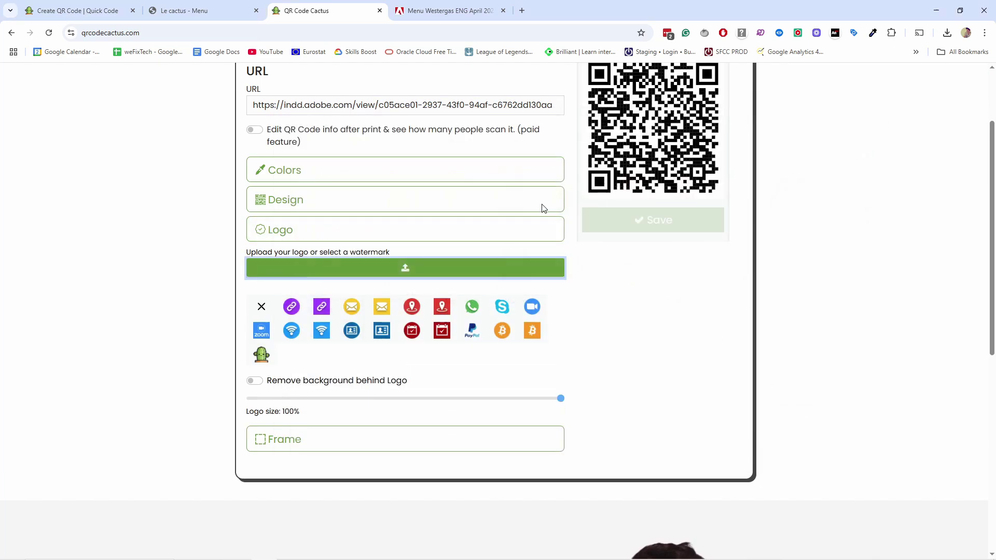
scroll(654, 262, "up", 2)
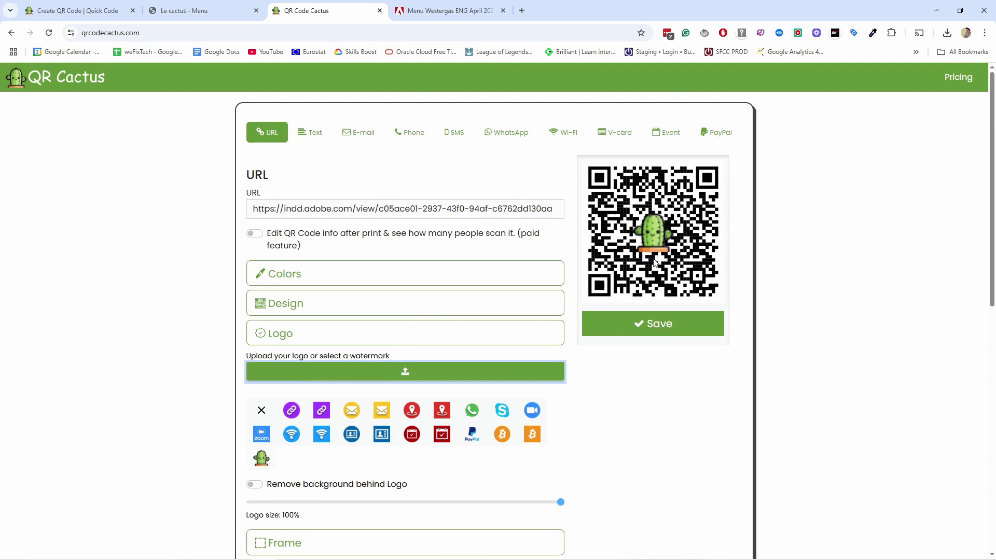
scroll(655, 261, "down", 2)
left_click(334, 451)
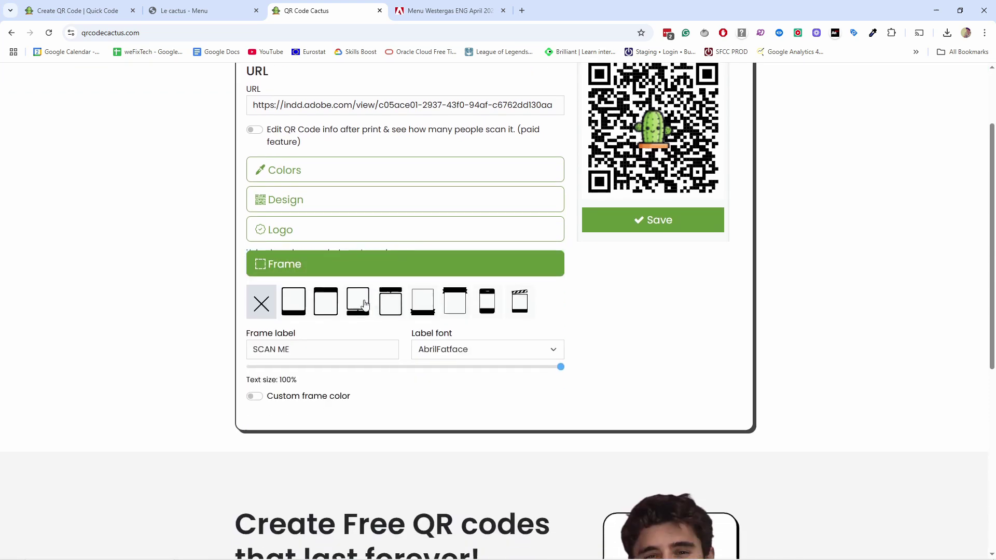
Add the black SCAN ME frame in AbrilFatface and reselect the full menu URL
left_click(288, 304)
scroll(574, 316, "up", 2)
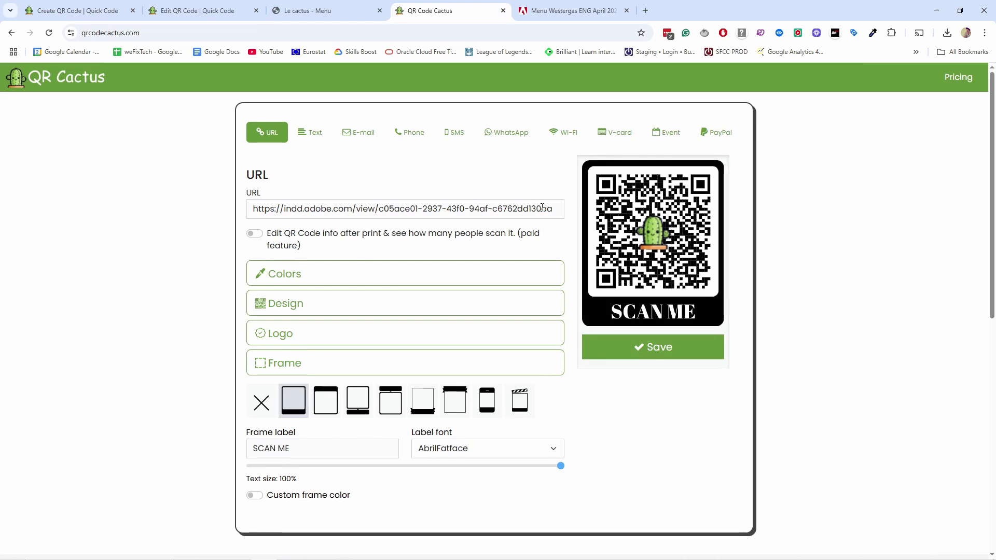
left_click_drag(542, 207, 204, 206)
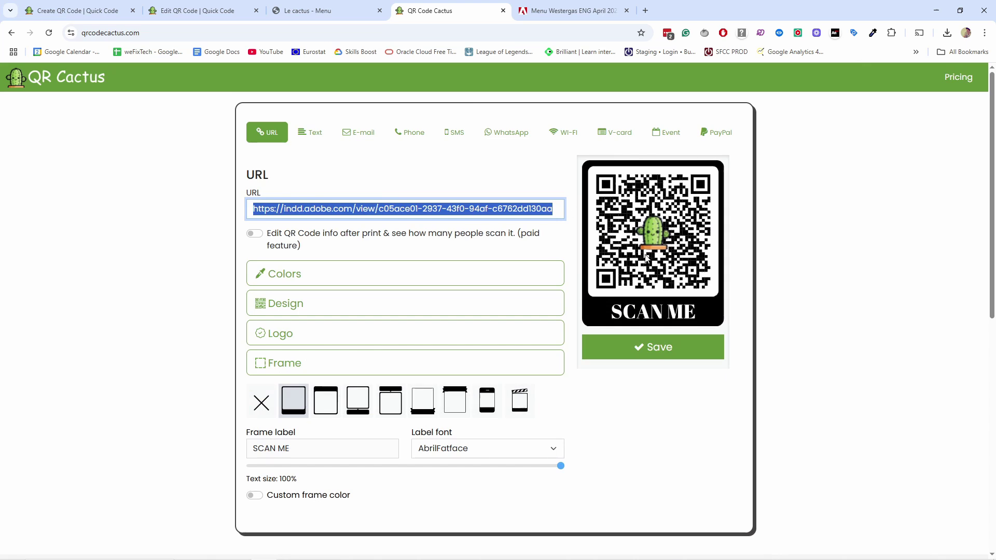
left_click_drag(553, 208, 229, 207)
Save the finished QR code design and download it as a PNG
left_click(624, 313)
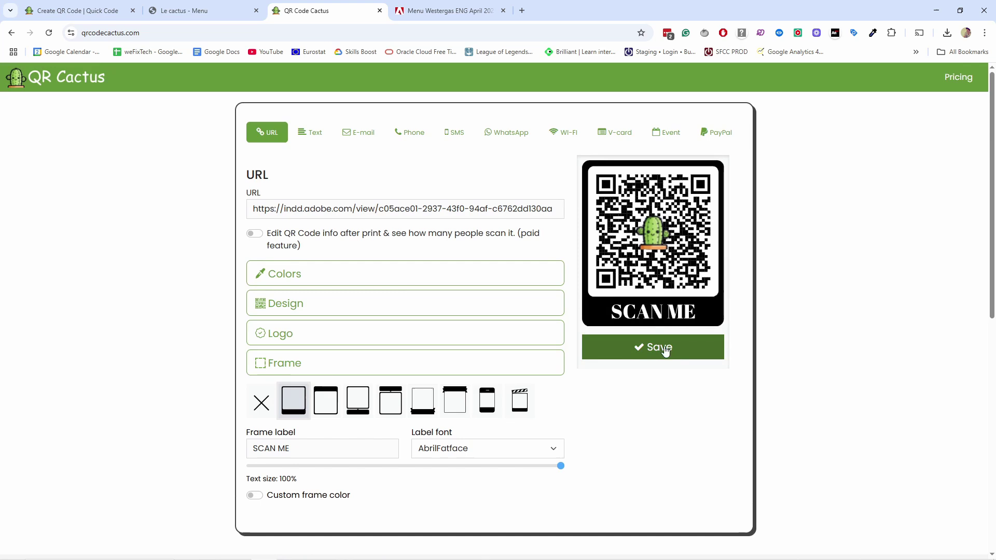
left_click(632, 351)
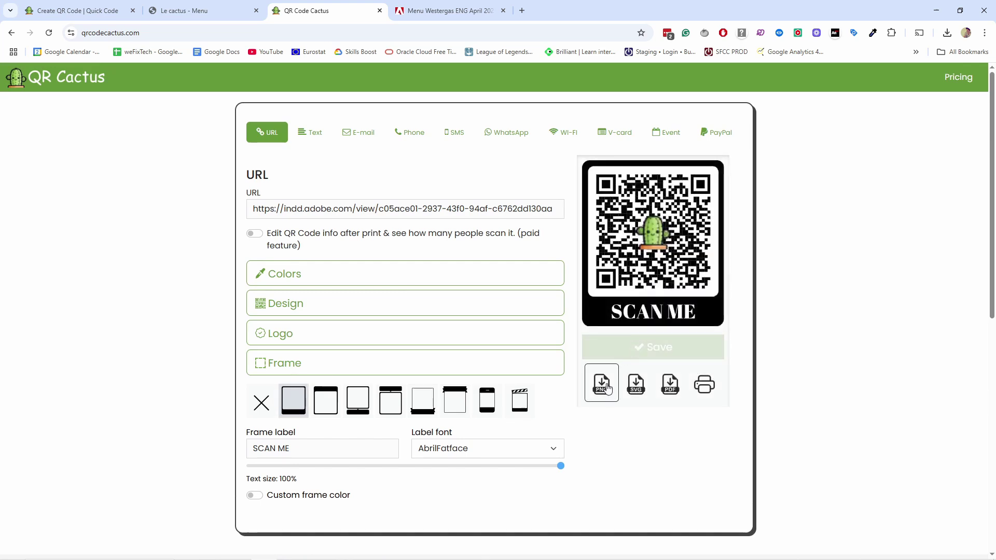
left_click(607, 388)
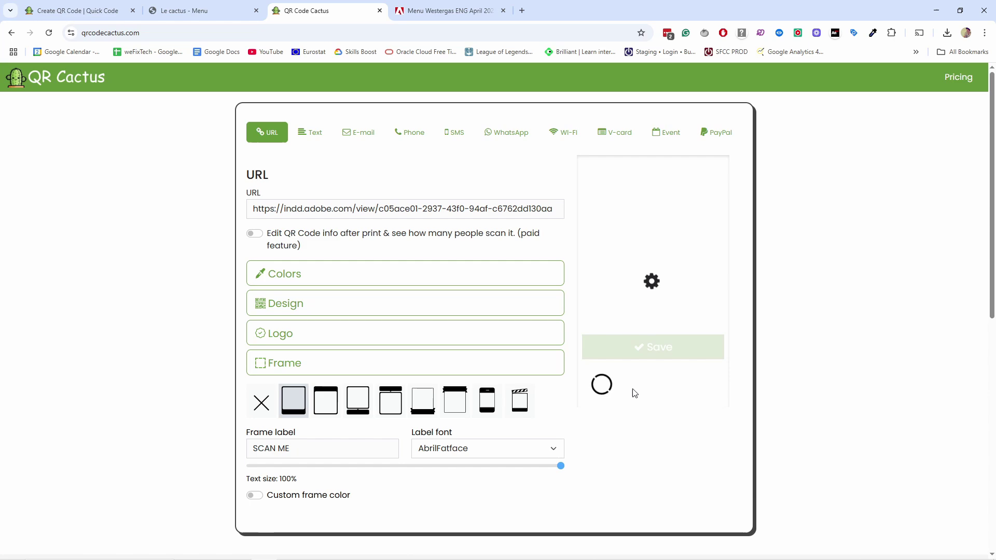
Open the downloaded QR code PNG from Chrome's recent downloads list
left_click(634, 393)
left_click(947, 33)
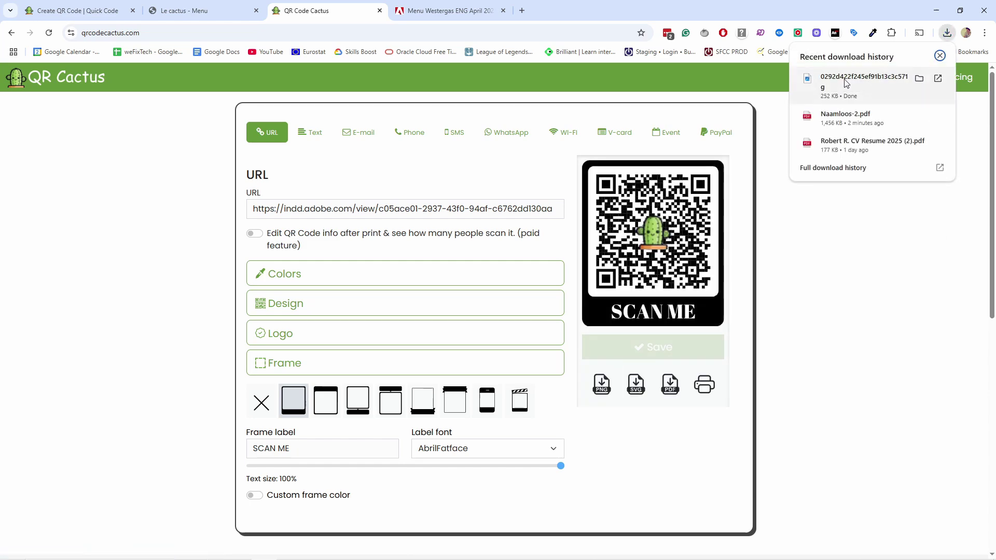
left_click(844, 83)
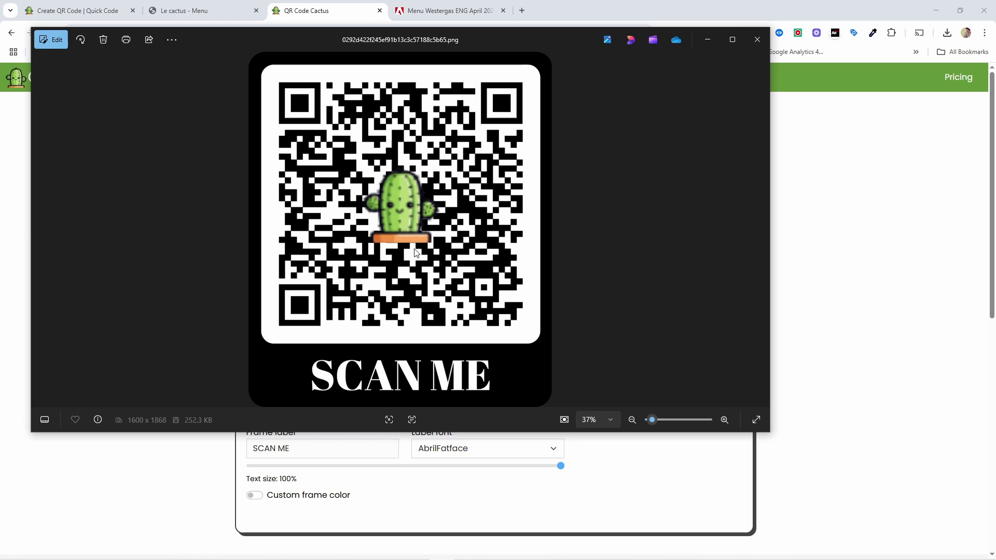
Zoom the Photos view to 10%, then enter 7 to shrink the QR code to 7%
left_click(613, 415)
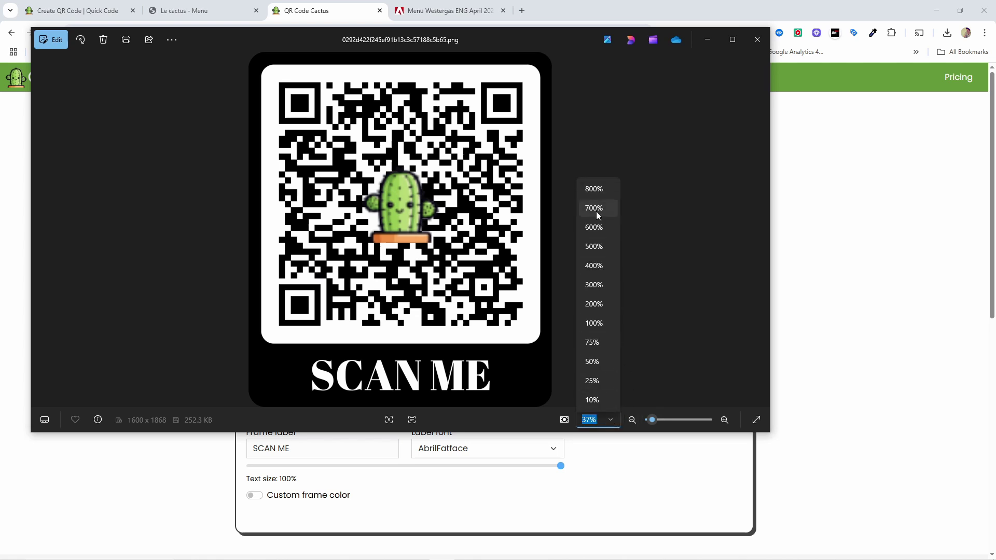
left_click(597, 397)
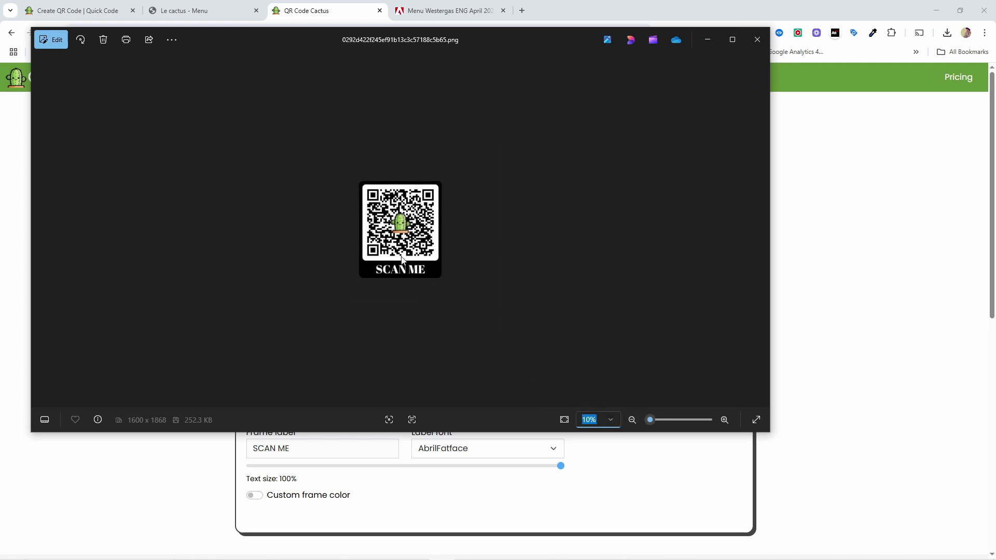
left_click(584, 420)
key("Delete")
key("Delete")
type("7")
key("Return")
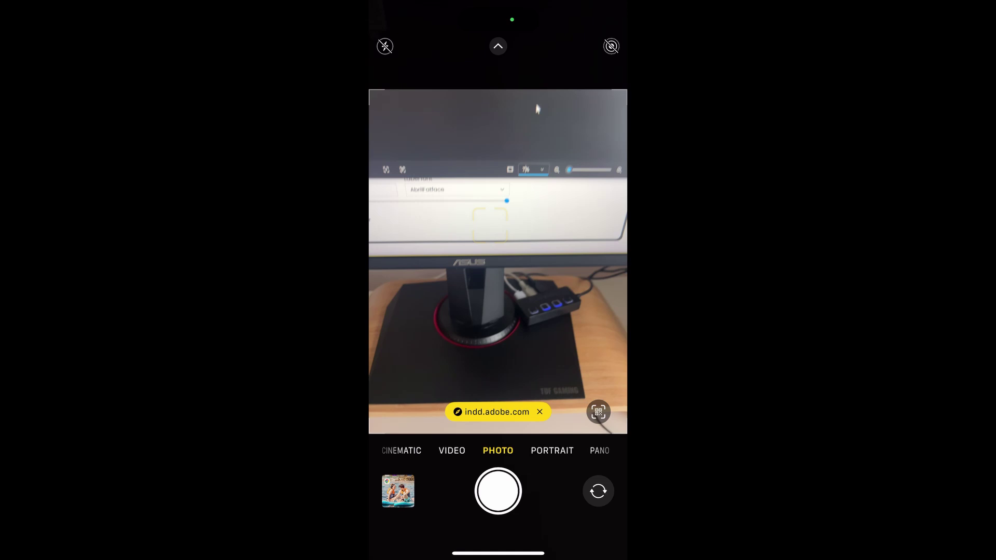
Open the indd.adobe.com link detected from the tiny on-screen code in Safari
left_click(492, 412)
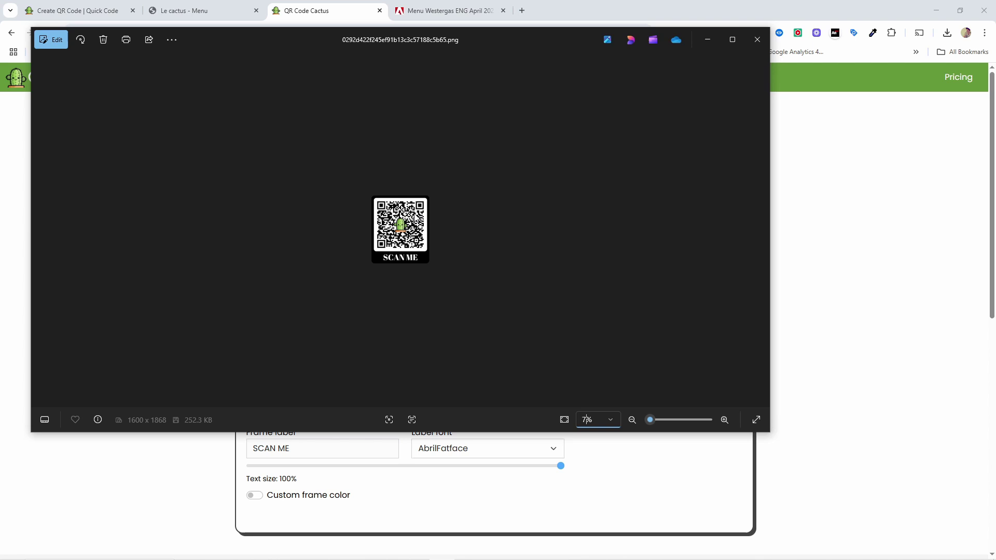
left_click(708, 40)
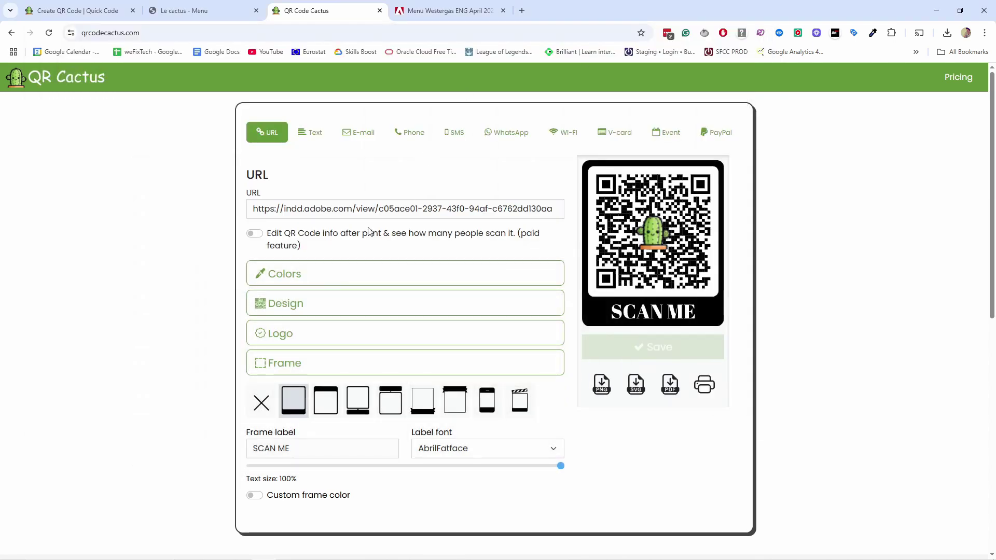
left_click(340, 213)
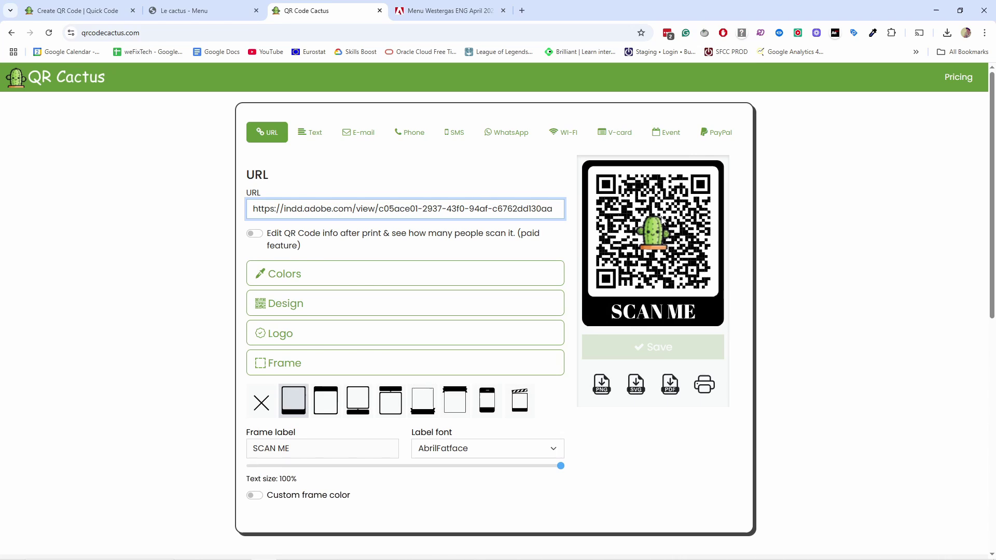
triple_click(381, 207)
left_click(523, 208)
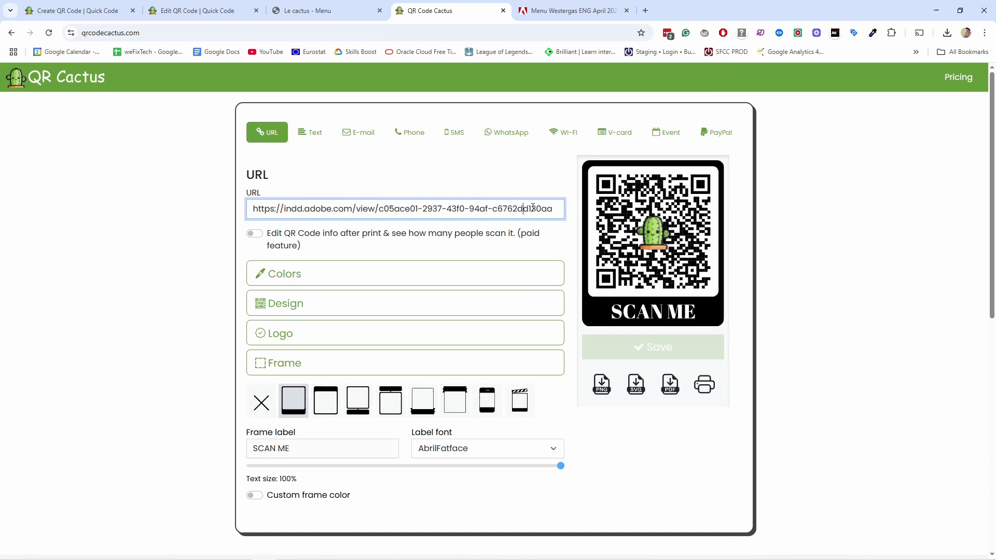
key("Home")
type("a")
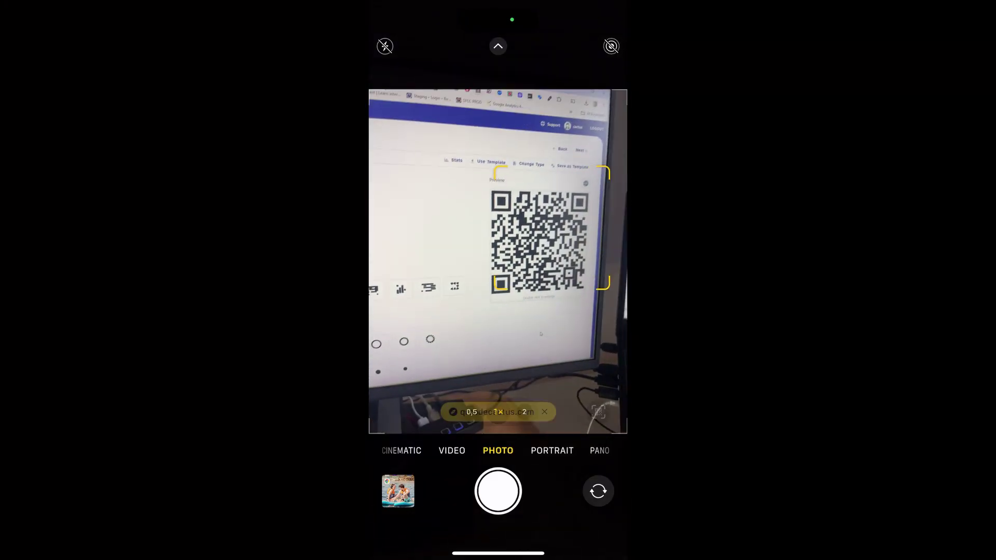
Open the scanned qrcodecactus.com link in Safari and scroll the Le cactus menu to its Breakfast, Lunch and Drinks sections
left_click(496, 411)
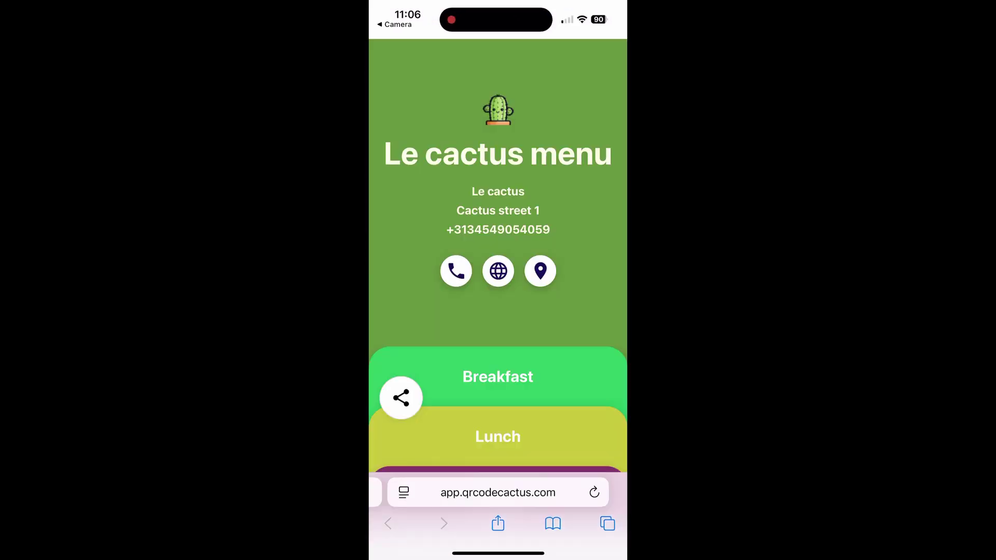
scroll(498, 260, "down", 2)
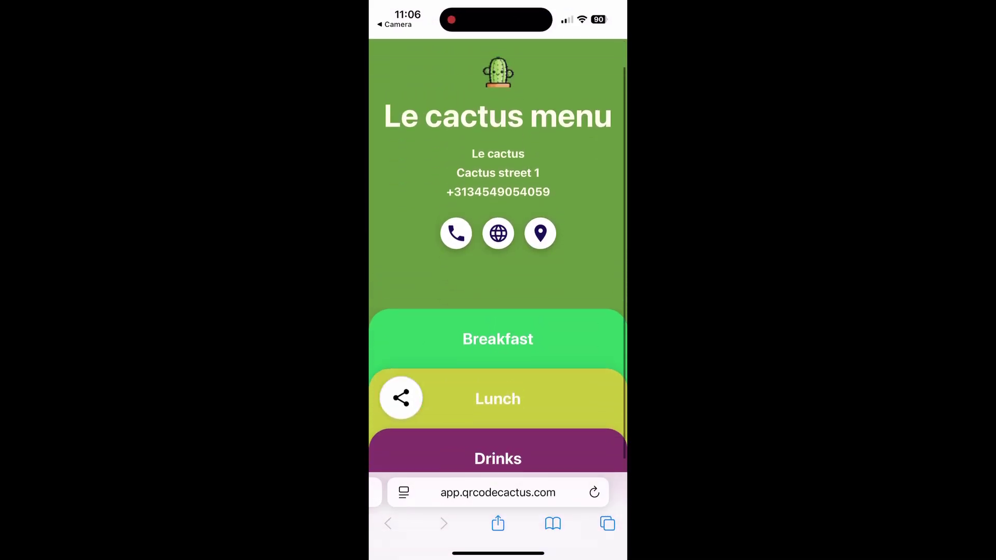